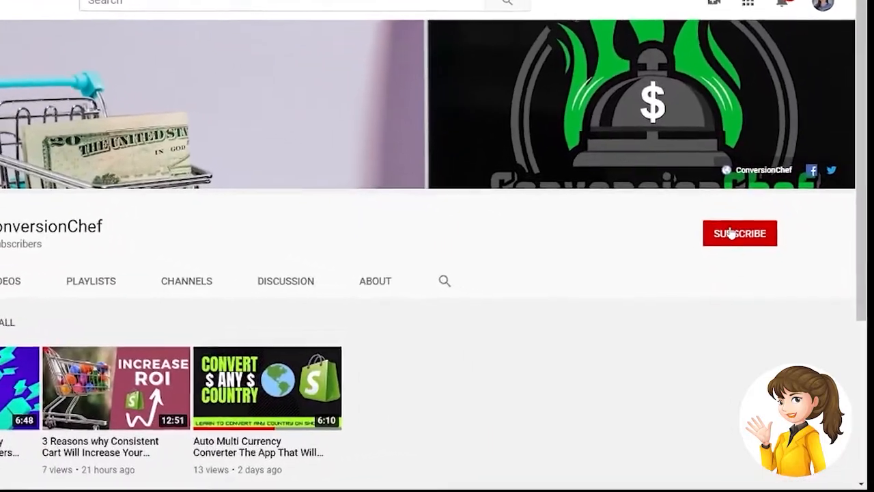
Subscribe to the ConversionChef channel and turn on its notifications.
left_click(760, 259)
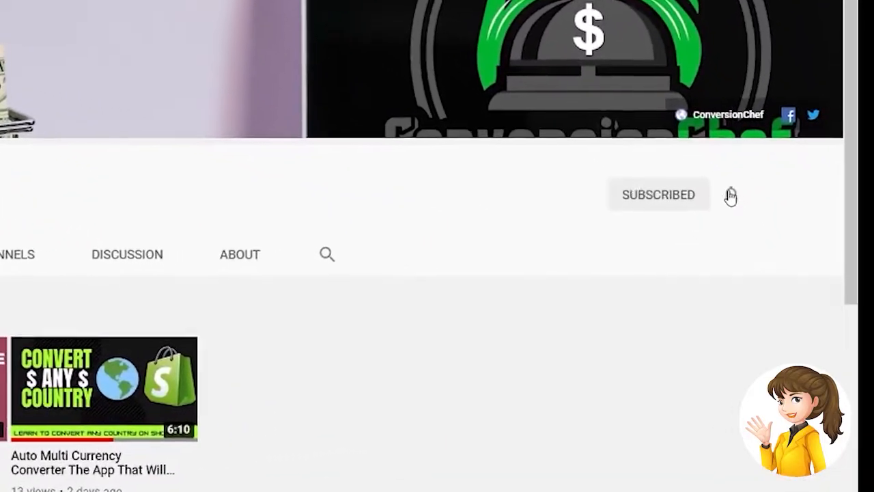
left_click(742, 207)
left_click(601, 205)
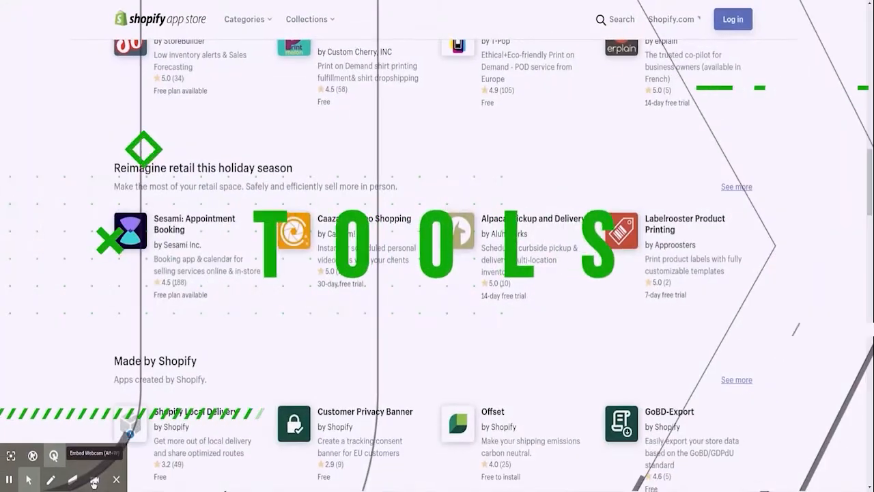
Examine the Honeycomb Upsell Funnels dashboard, covering upsell performance, revenue growth, funnel views and top converting funnels.
scroll(232, 376, "down", 3)
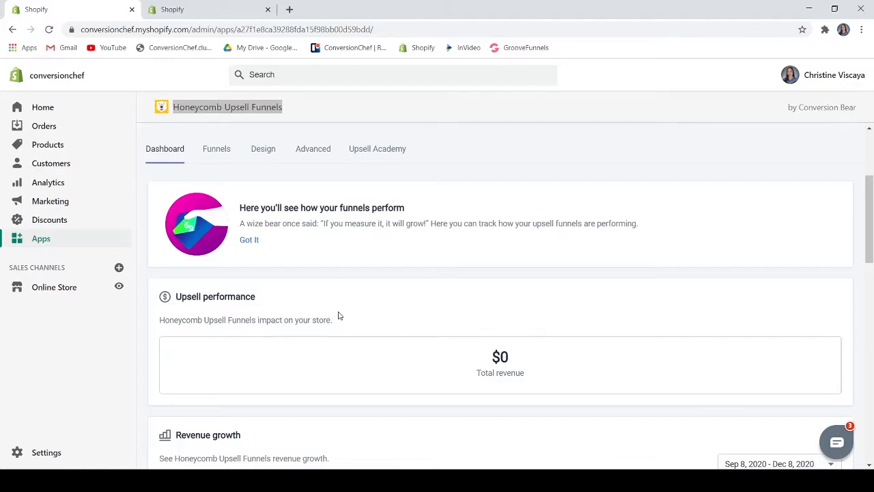
mouse_move(494, 351)
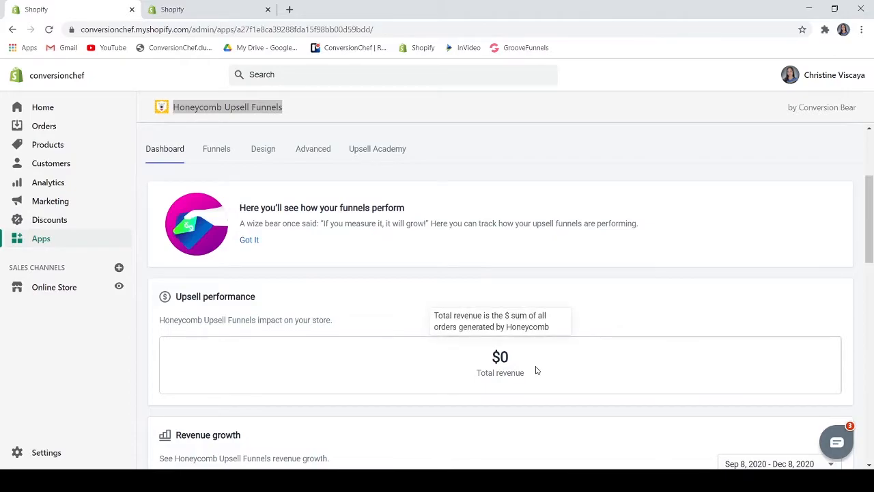
scroll(536, 372, "down", 3)
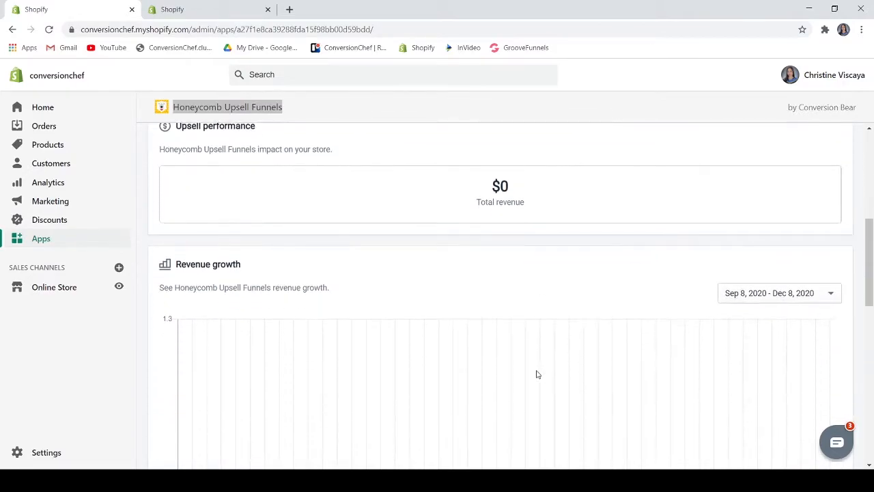
scroll(536, 374, "down", 1)
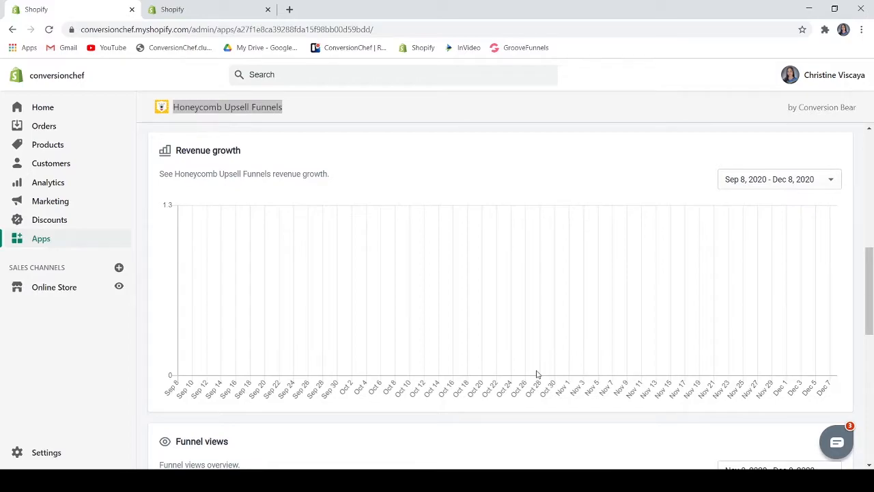
scroll(538, 374, "down", 3)
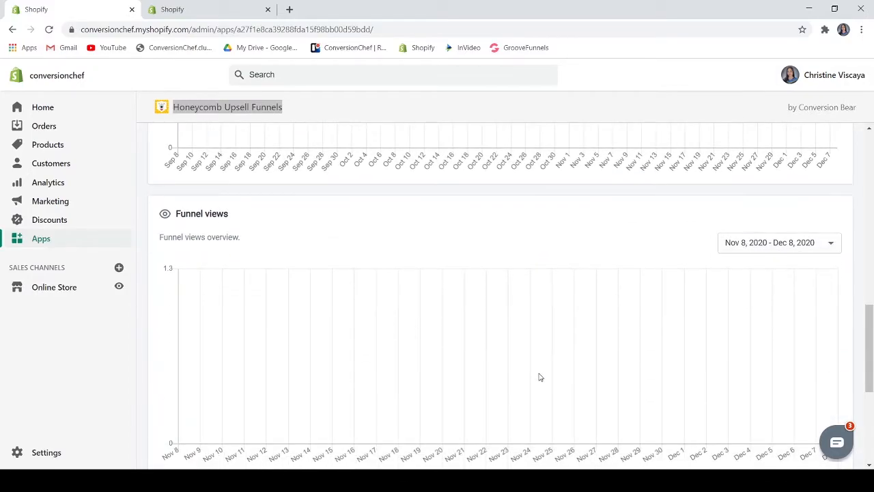
scroll(538, 377, "down", 4)
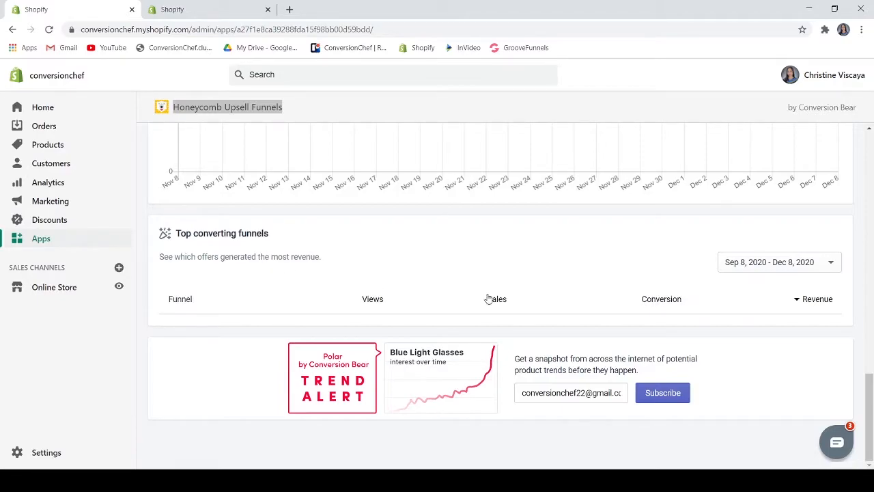
scroll(488, 299, "up", 15)
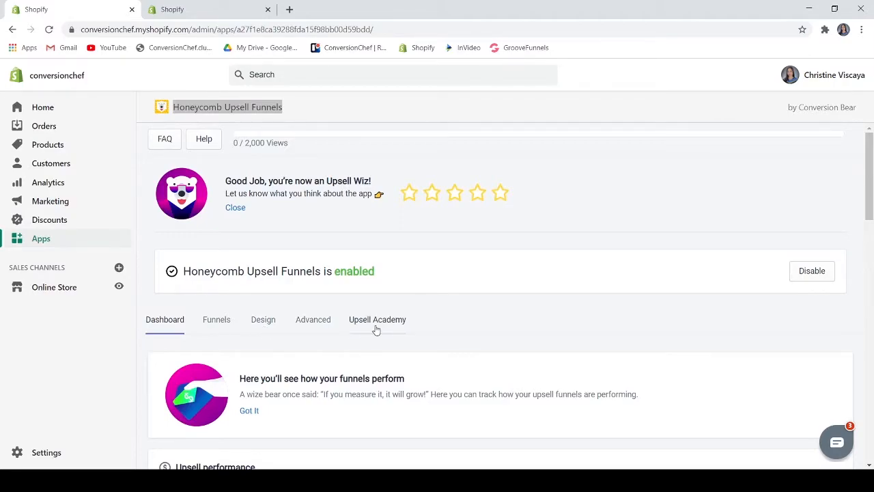
Create a new upsell funnel named Sample Funnel 1 and place it on the Product Page.
left_click(212, 322)
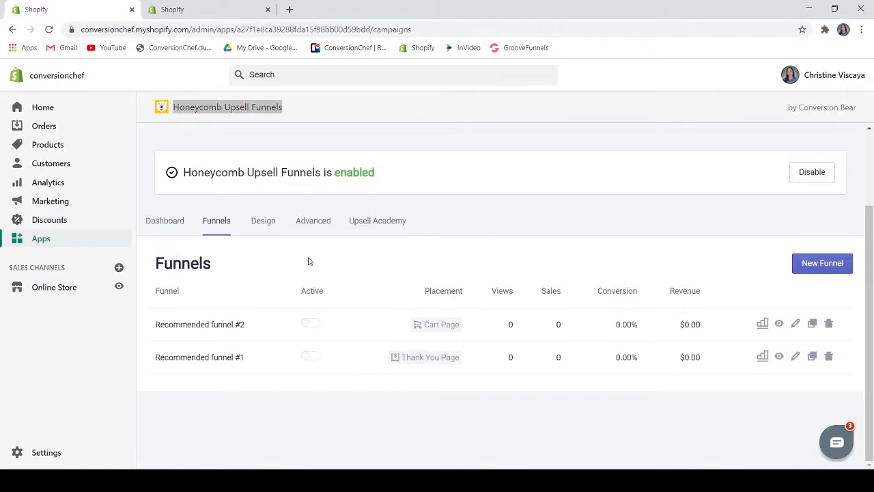
left_click(822, 264)
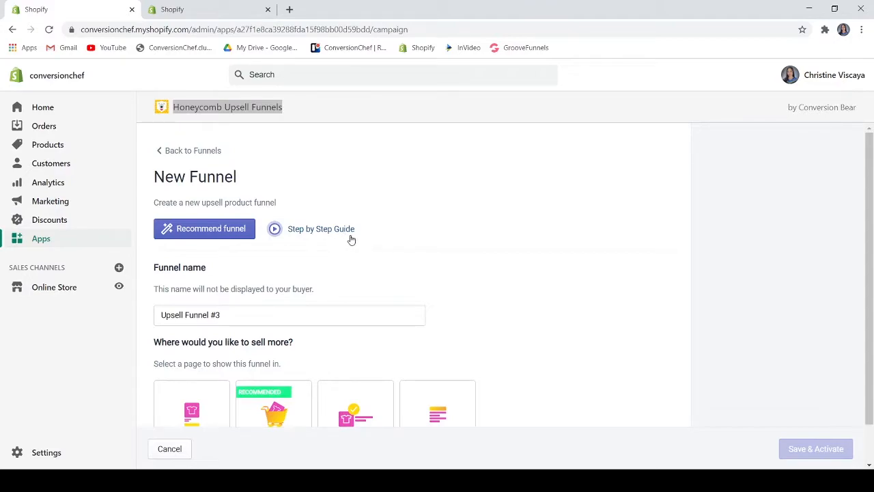
scroll(466, 240, "down", 1)
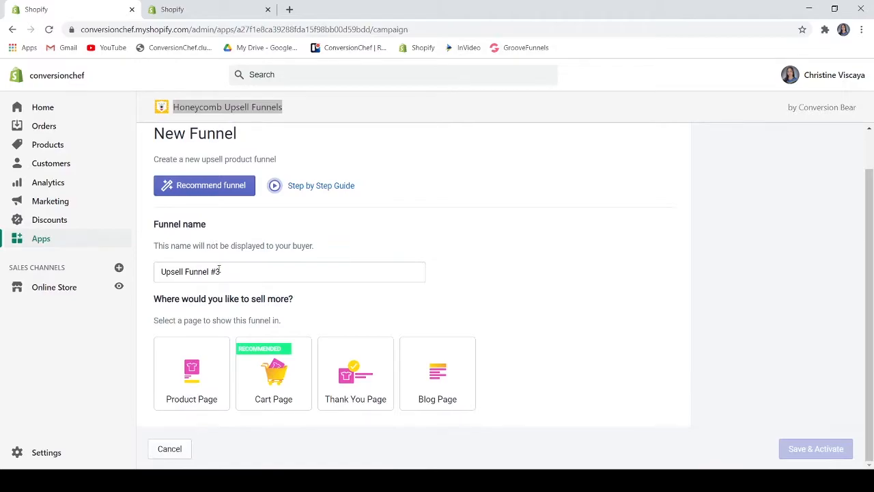
left_click_drag(225, 272, 144, 272)
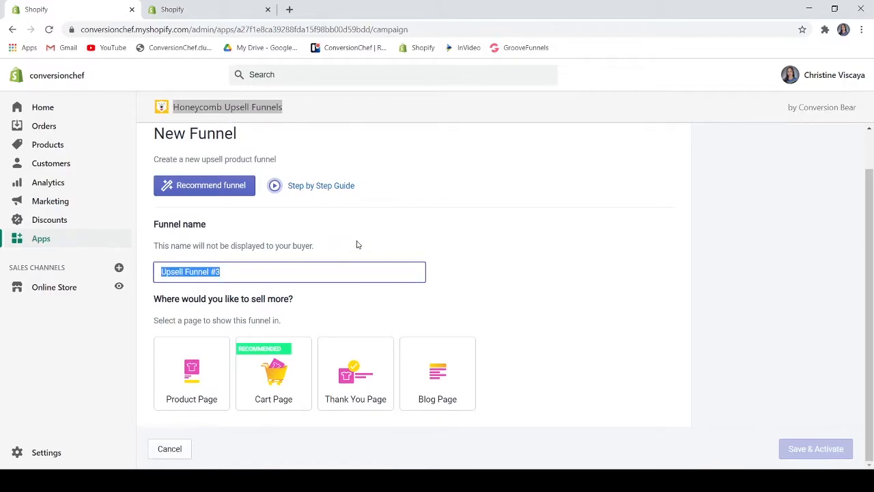
type("Sam")
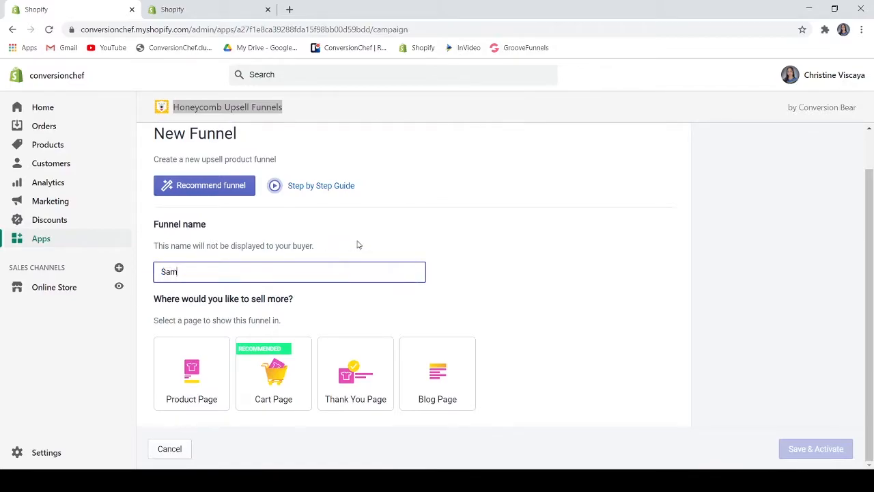
type("ple Funnel 1")
left_click(188, 380)
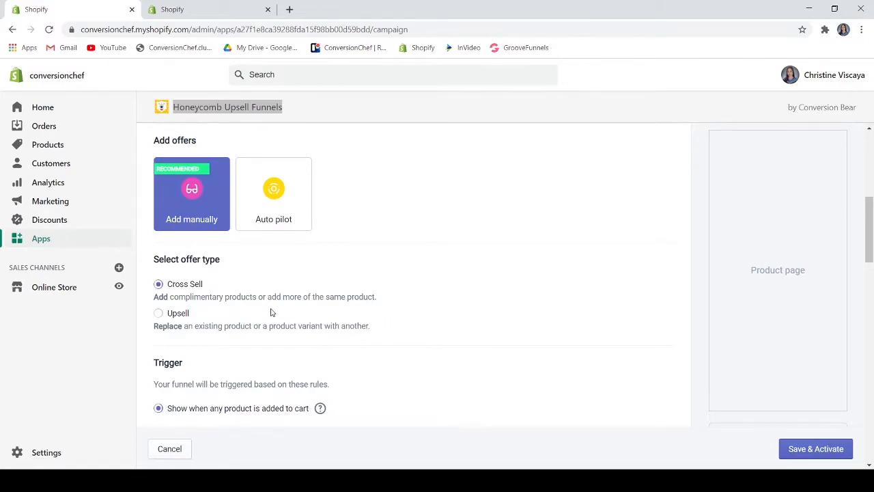
Choose the first Neon Lion entry as the store product for the funnel's cross-sell Offer #1.
scroll(225, 294, "down", 3)
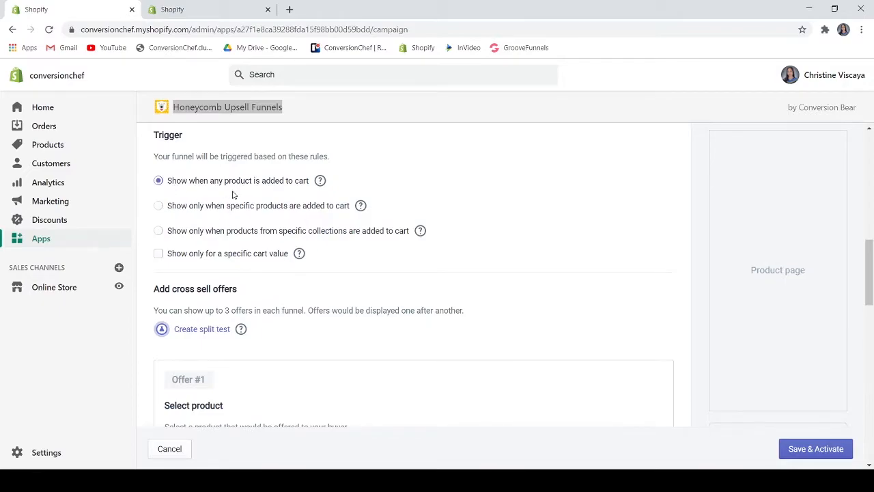
scroll(261, 386, "down", 2)
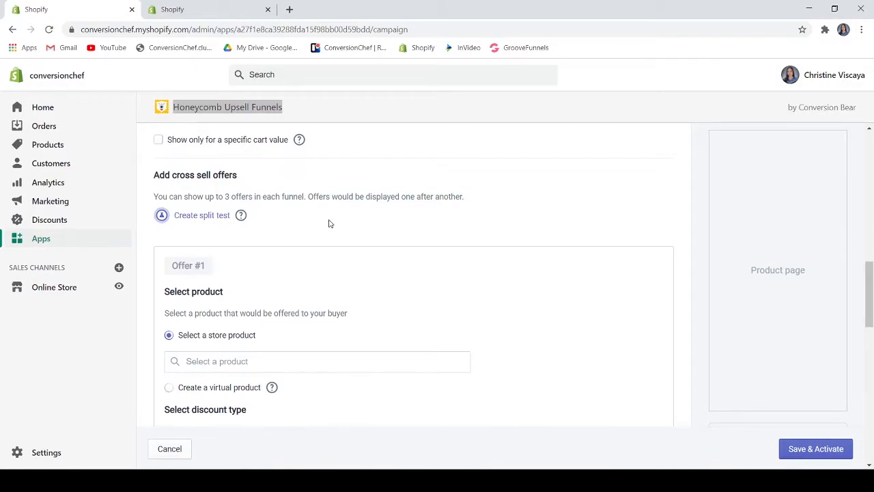
scroll(351, 236, "down", 2)
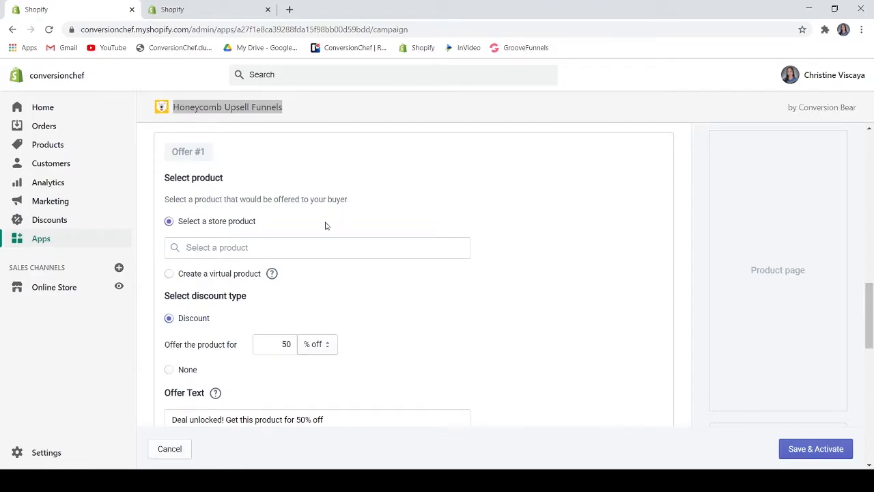
left_click(238, 247)
scroll(307, 263, "down", 1)
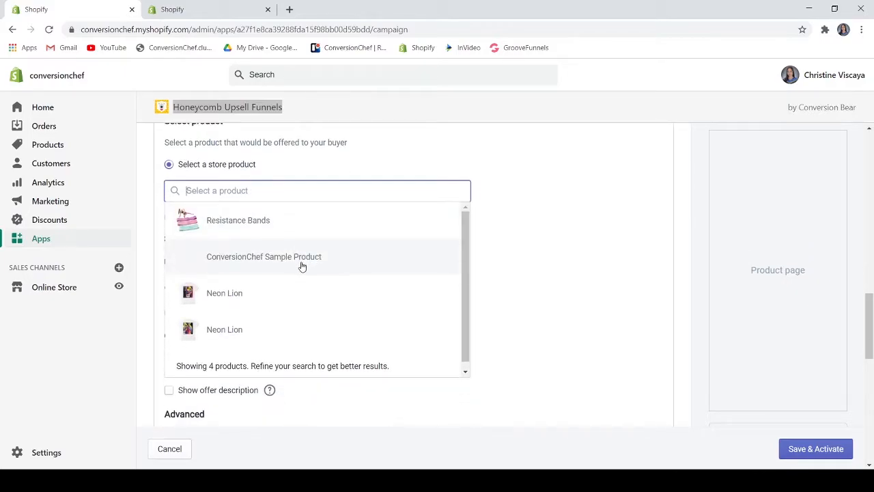
left_click(244, 294)
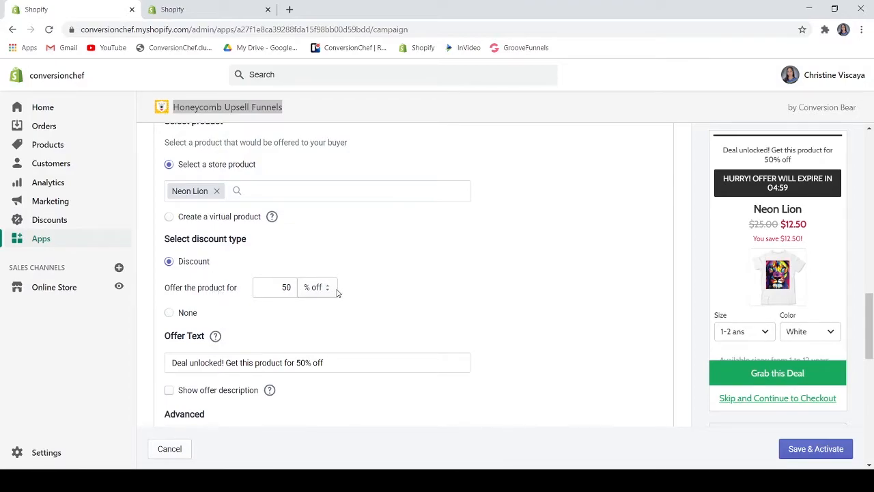
scroll(336, 292, "down", 1)
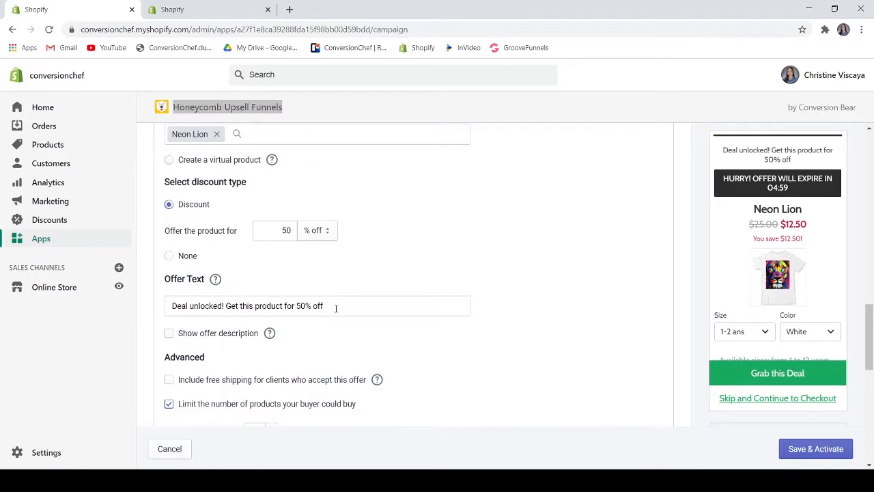
scroll(335, 307, "down", 2)
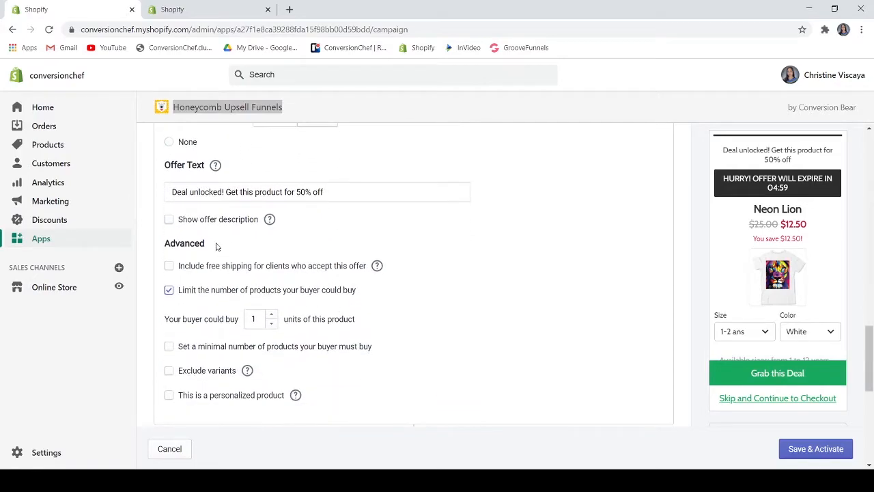
left_click(170, 220)
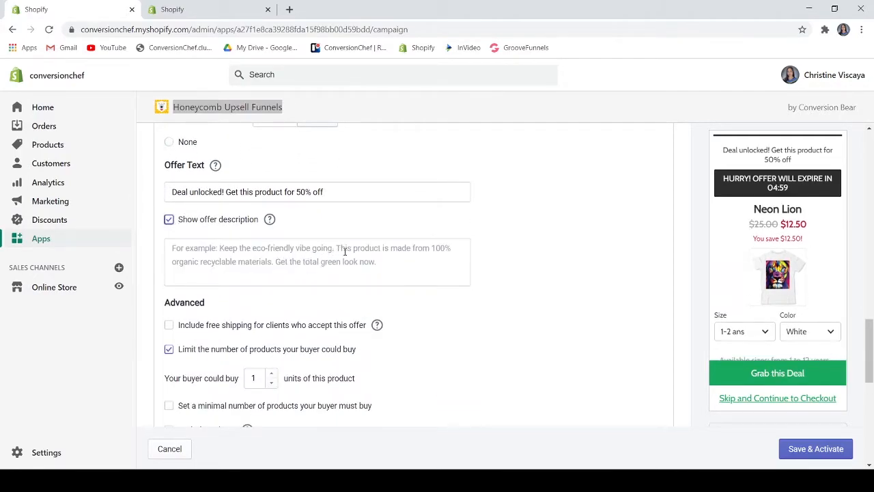
left_click(170, 220)
Include free shipping for clients who accept Offer #1 and remove the limit on how many products the buyer could buy.
scroll(330, 247, "down", 1)
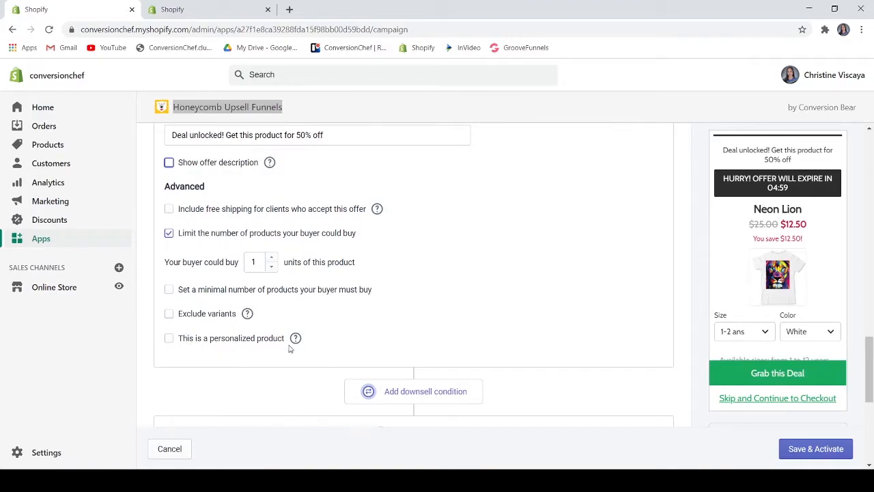
scroll(289, 348, "up", 1)
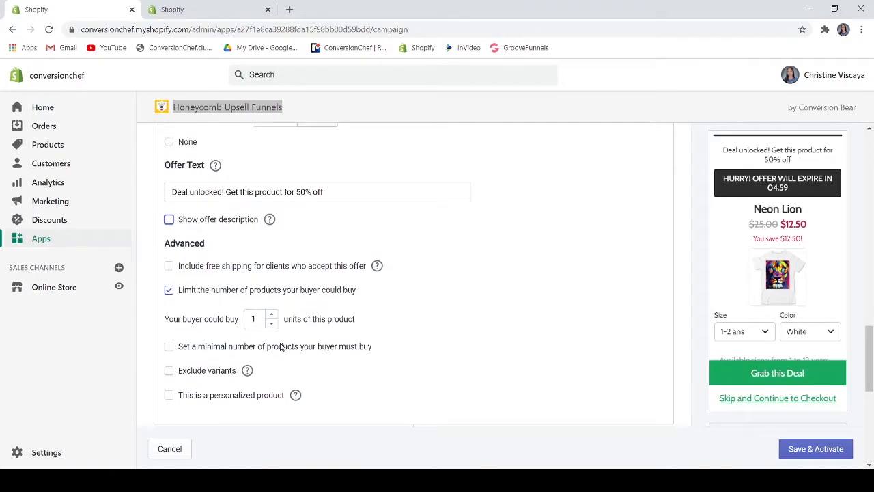
left_click(169, 266)
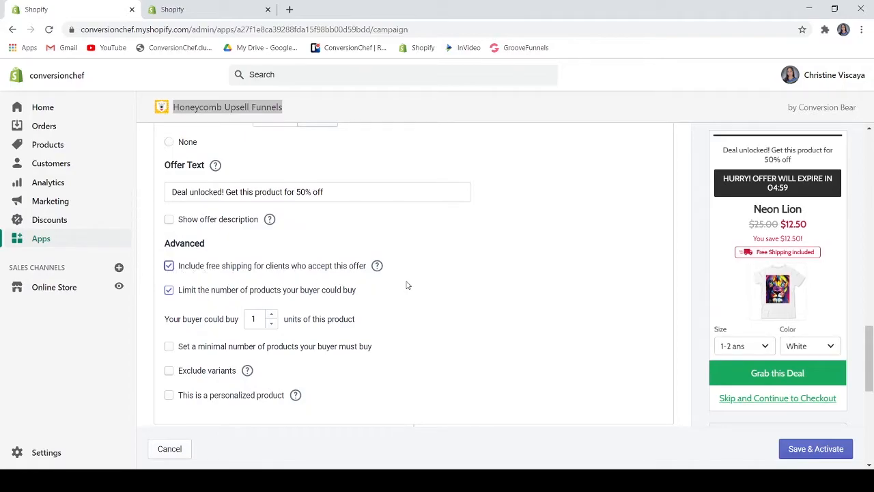
scroll(451, 280, "down", 1)
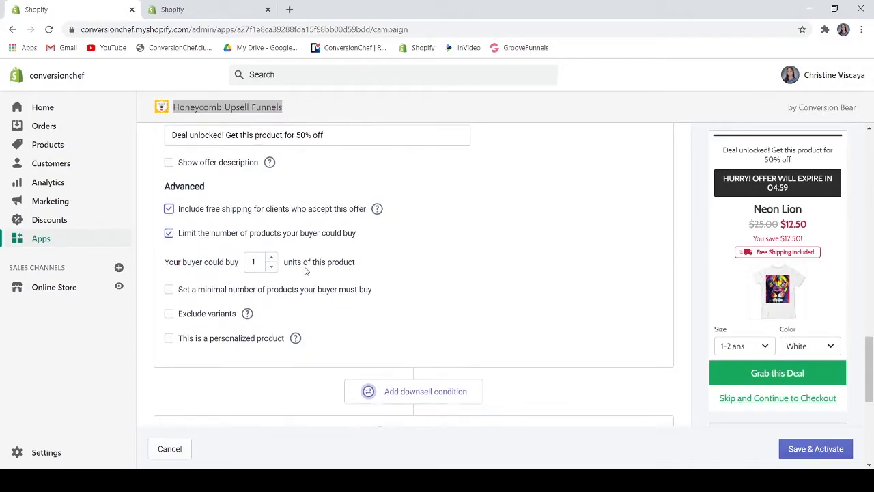
left_click(170, 233)
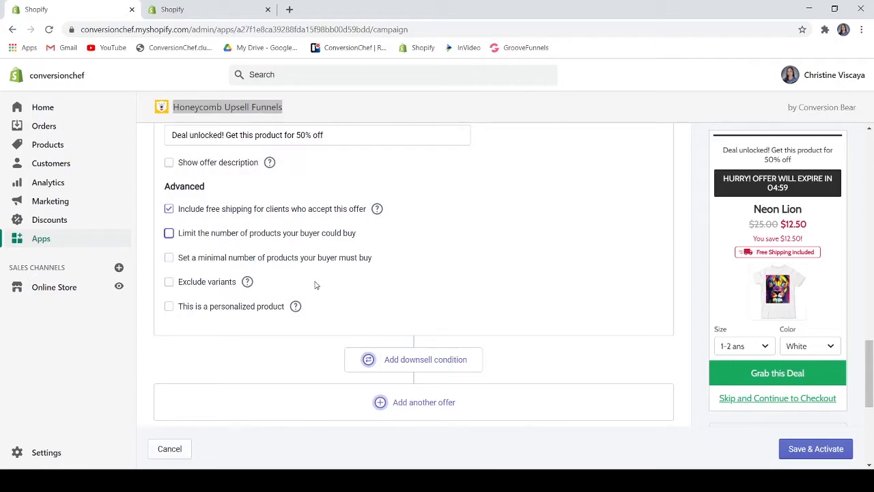
Set the funnel rules to show on both device types and skip offers already in the cart, and save and activate the funnel.
scroll(382, 287, "down", 2)
scroll(382, 285, "up", 2)
scroll(305, 276, "up", 2)
scroll(304, 274, "up", 1)
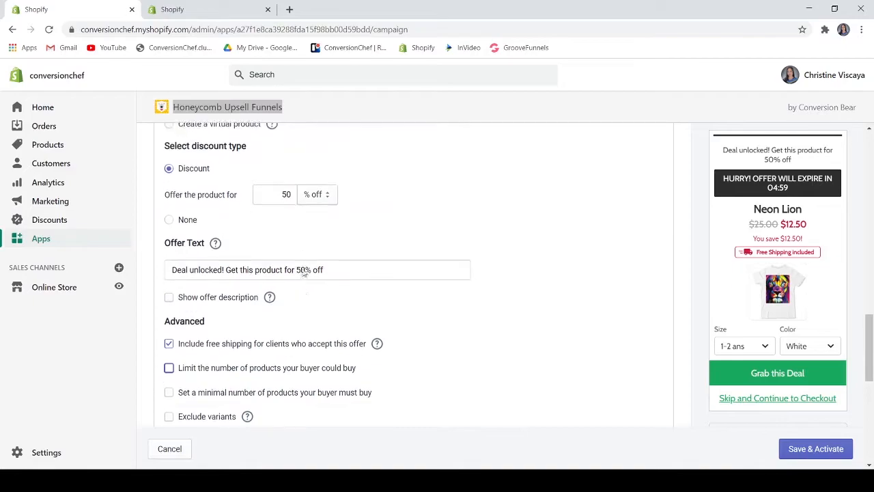
scroll(306, 272, "down", 4)
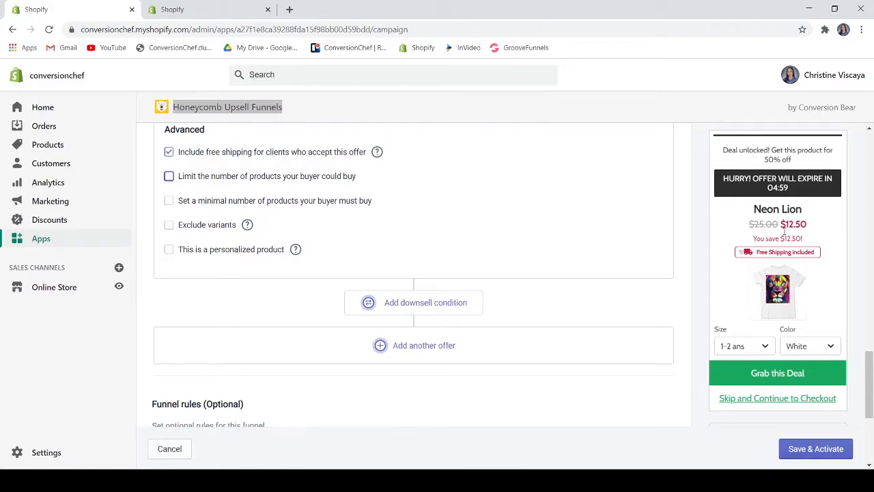
scroll(203, 232, "down", 3)
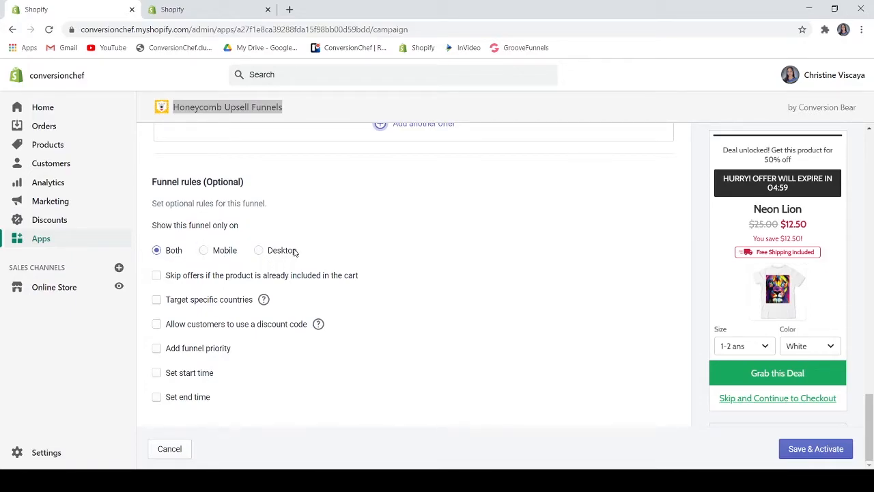
left_click(156, 252)
left_click(156, 276)
left_click(816, 450)
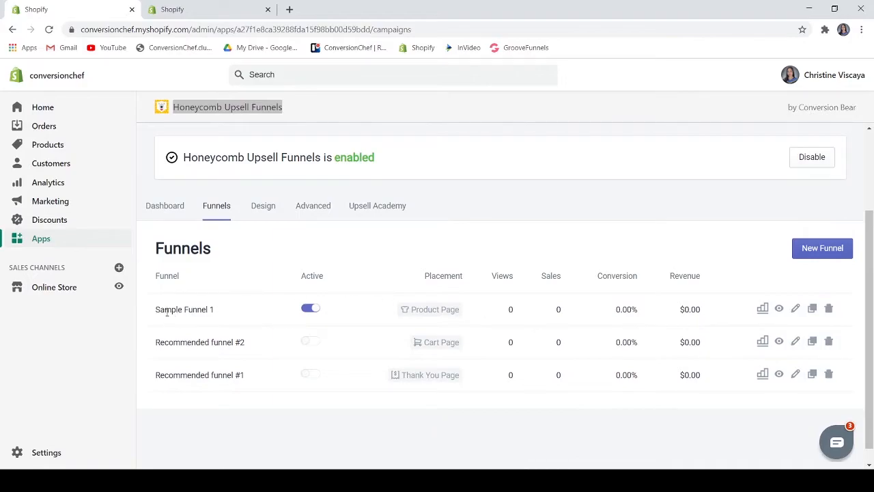
Open the preview of Sample Funnel 1 from the funnel list.
left_click_drag(156, 310, 180, 310)
left_click(221, 251)
left_click(780, 308)
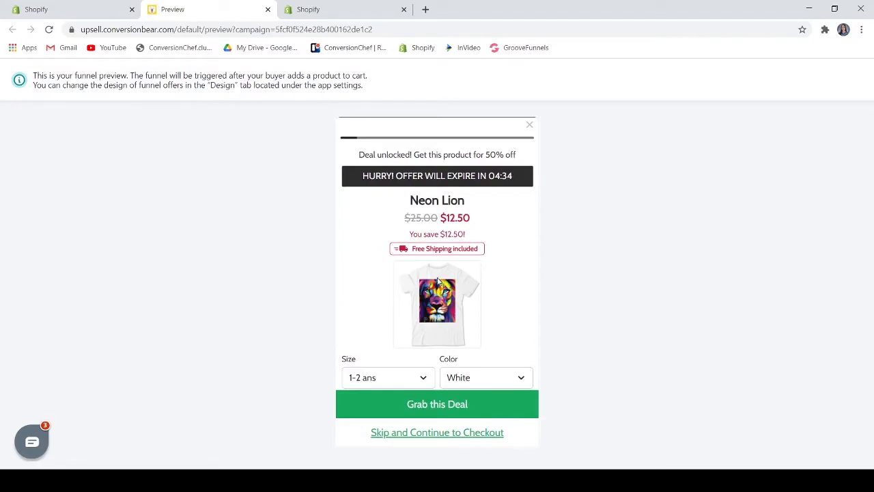
Try the Honeycomb quick theme on the funnel offers in the app's design settings.
scroll(438, 280, "down", 1)
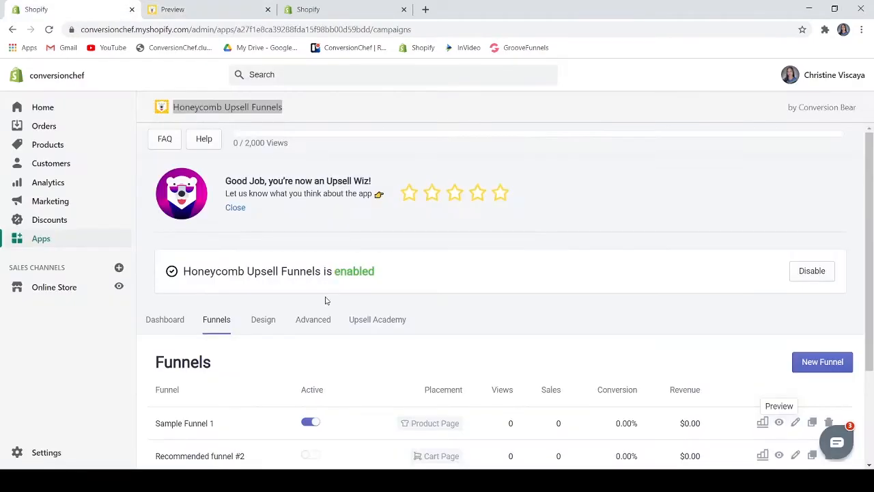
left_click(264, 325)
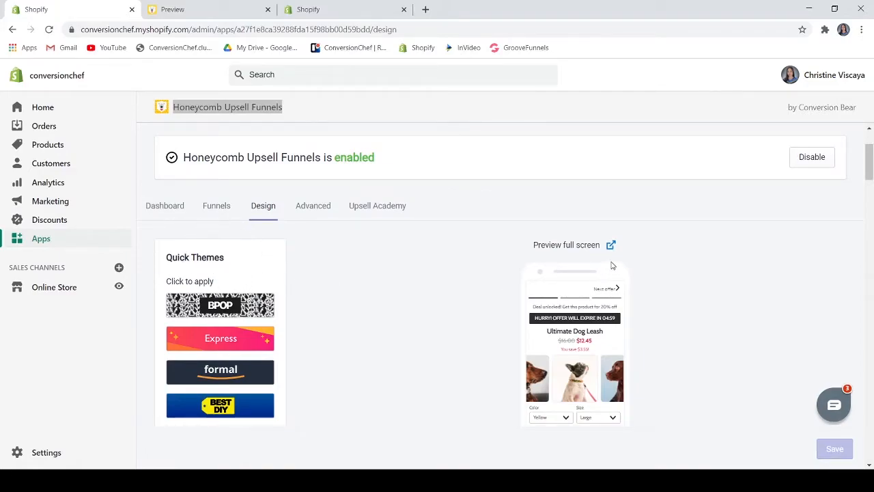
scroll(592, 258, "down", 1)
scroll(592, 257, "down", 3)
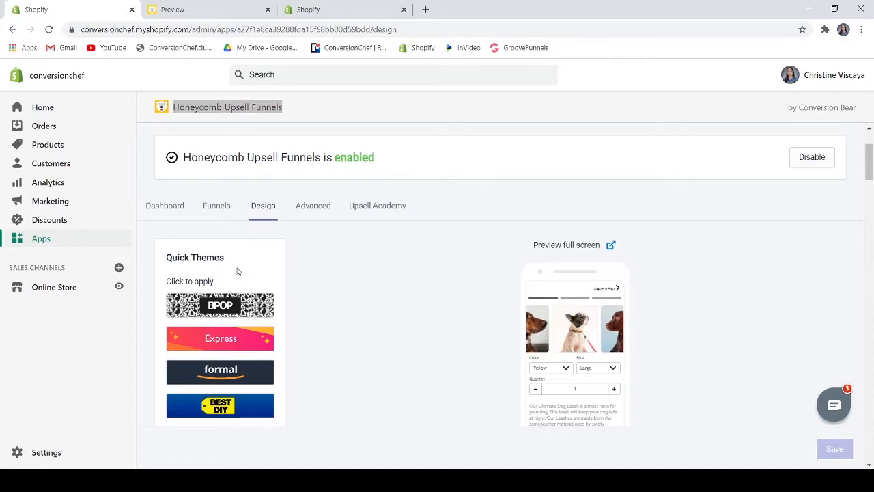
scroll(270, 276, "down", 1)
scroll(256, 281, "down", 1)
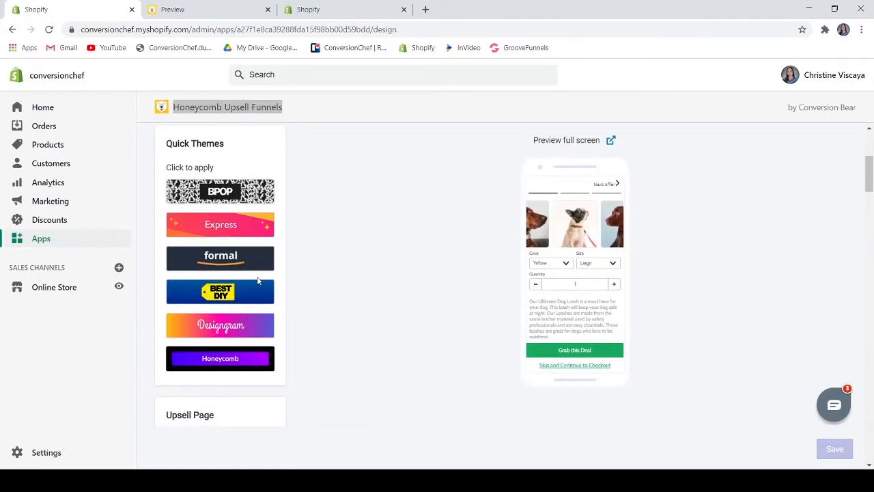
left_click(236, 362)
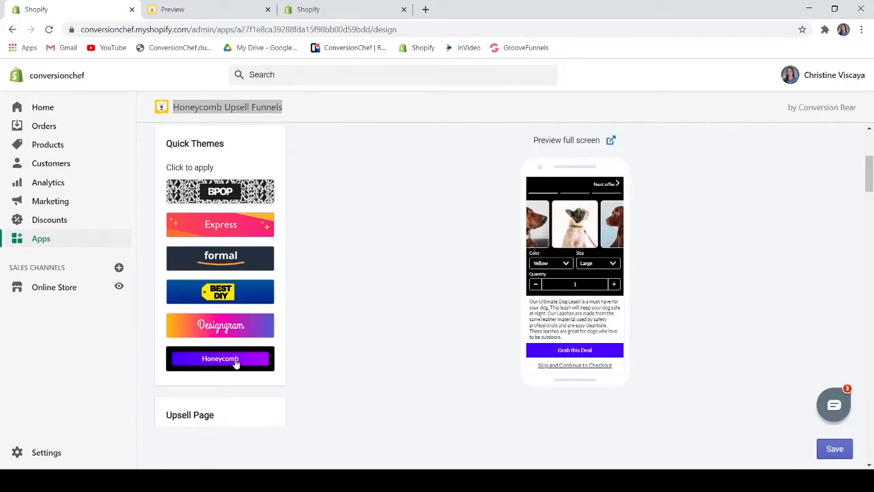
scroll(569, 299, "up", 3)
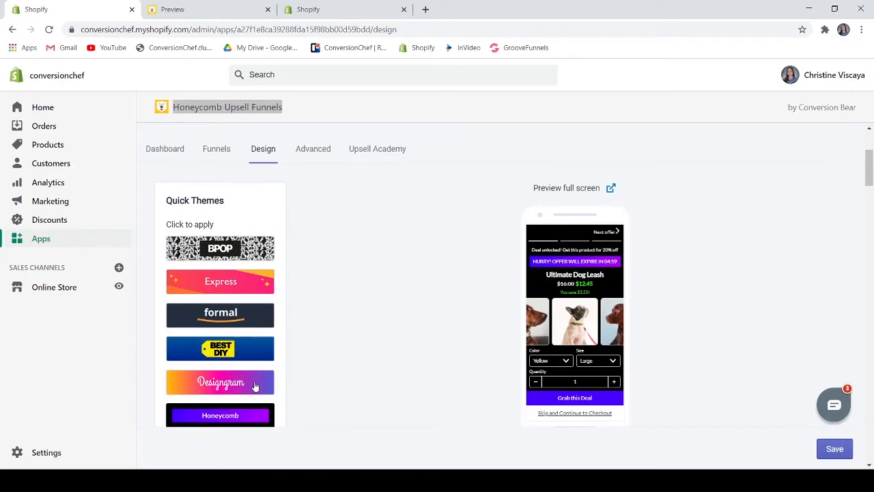
Review the design settings from Upsell Page, Top Bar, Countdown Timer and Price through Product and Minimized View, and open the full-screen offer preview.
scroll(262, 383, "down", 4)
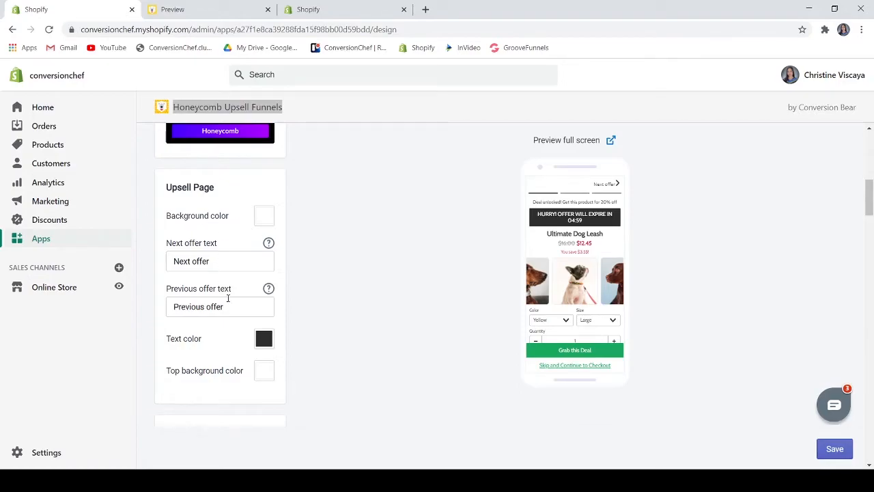
scroll(242, 298, "down", 2)
scroll(241, 307, "up", 2)
scroll(257, 309, "down", 3)
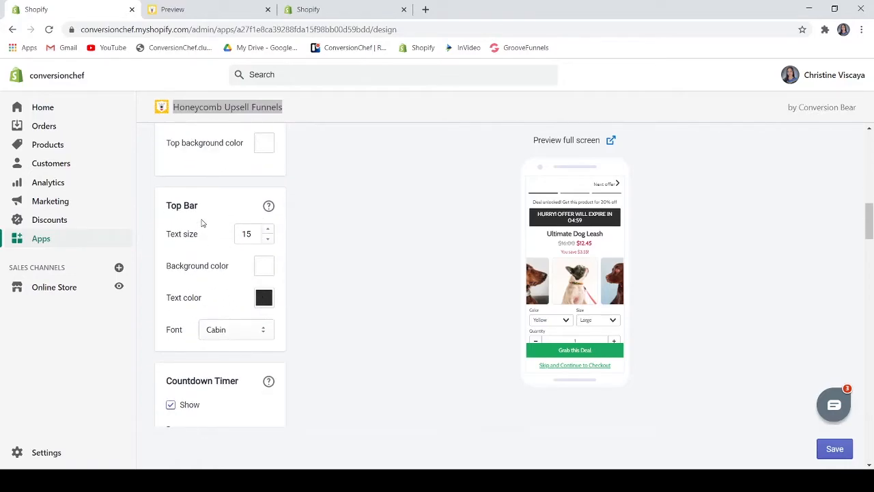
scroll(203, 238, "down", 3)
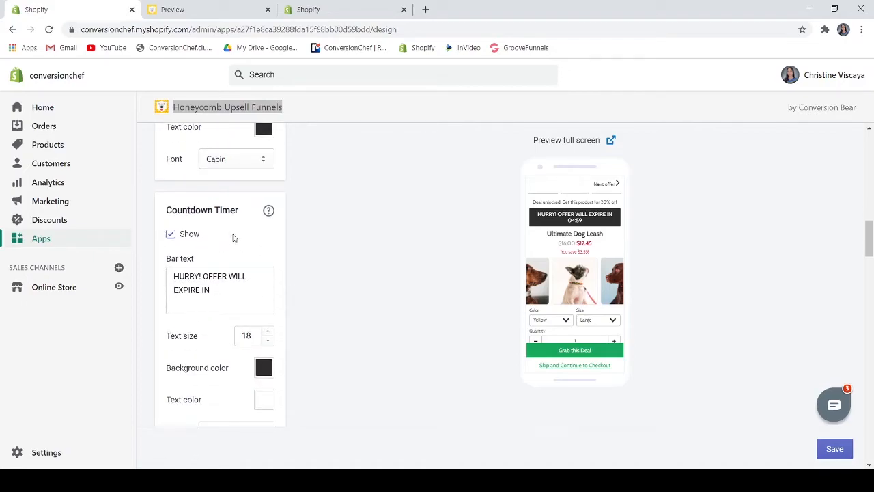
scroll(232, 237, "down", 5)
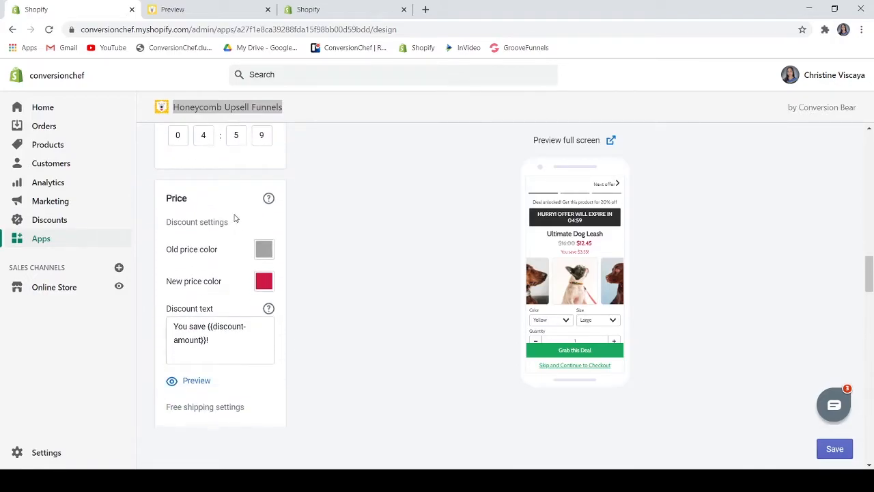
scroll(233, 218, "down", 4)
scroll(233, 217, "down", 4)
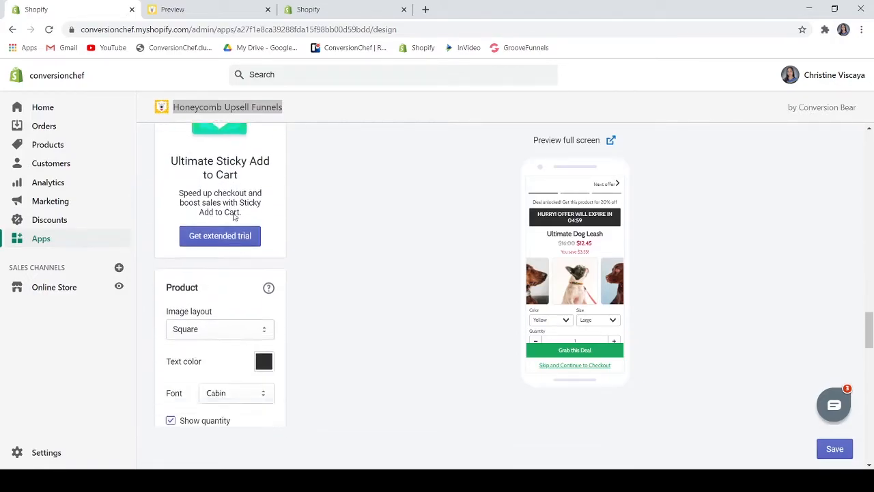
scroll(232, 216, "down", 10)
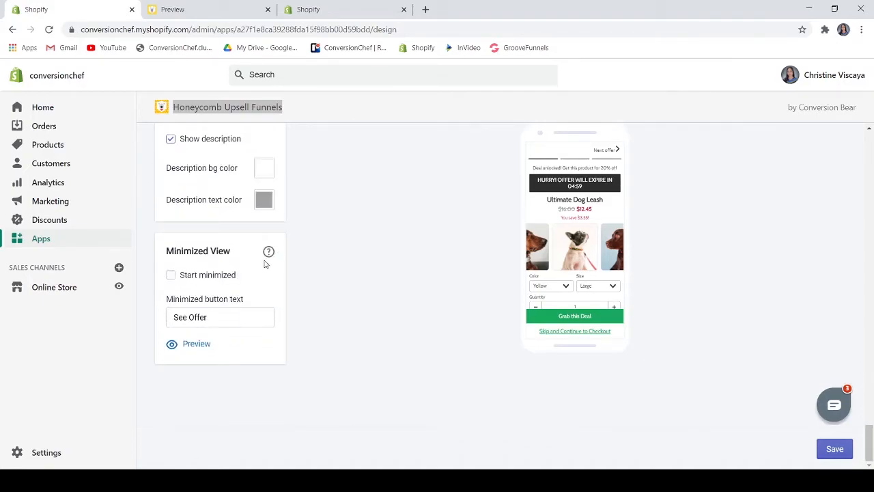
scroll(502, 297, "up", 3)
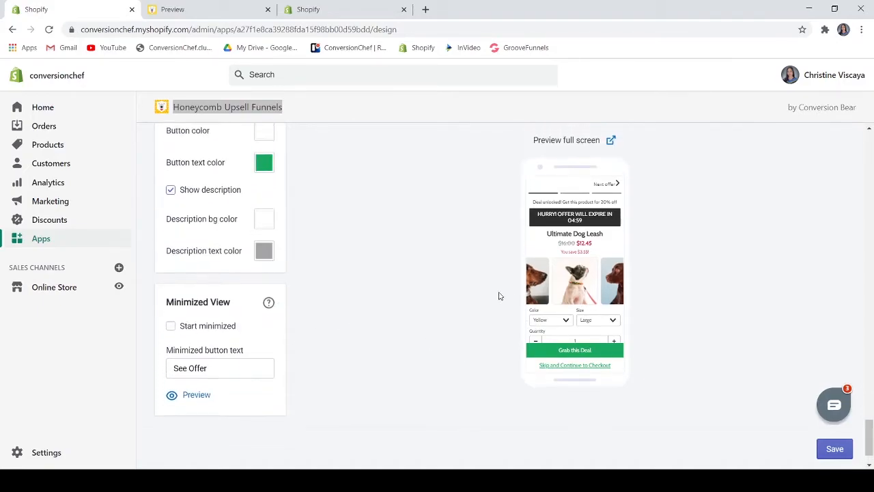
left_click(612, 141)
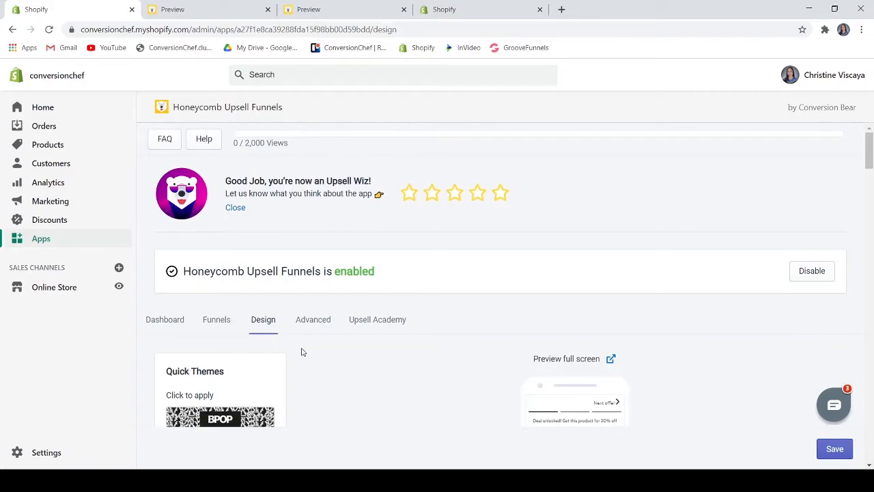
Examine the advanced settings for post-purchase orders, pixels and tracking, custom CSS and Javascript, notifications, and custom trigger selectors.
left_click(315, 321)
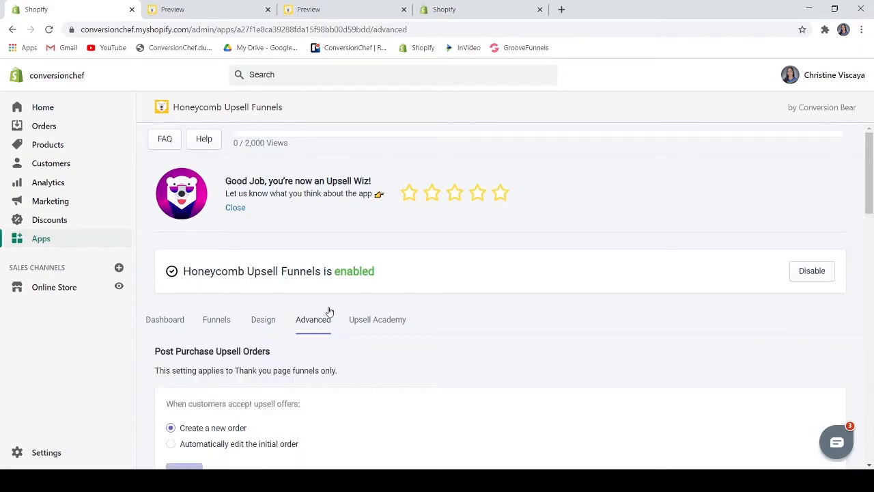
scroll(467, 349, "down", 1)
scroll(467, 345, "down", 2)
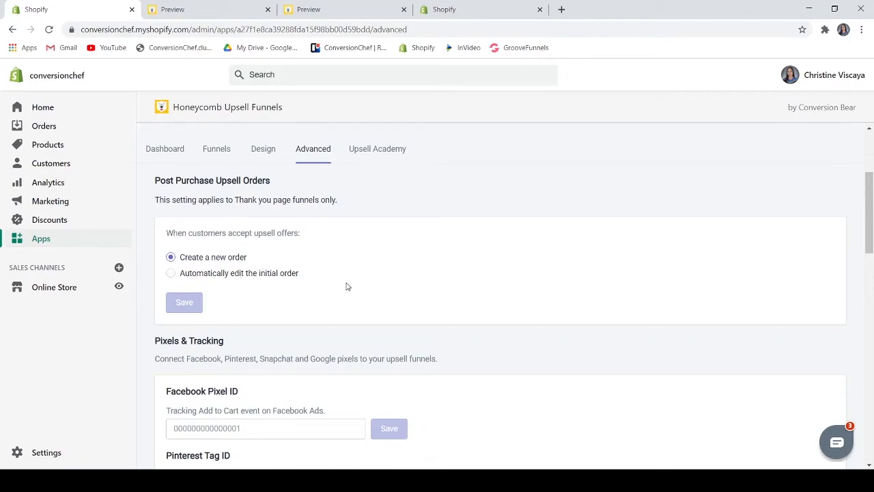
scroll(377, 239, "down", 3)
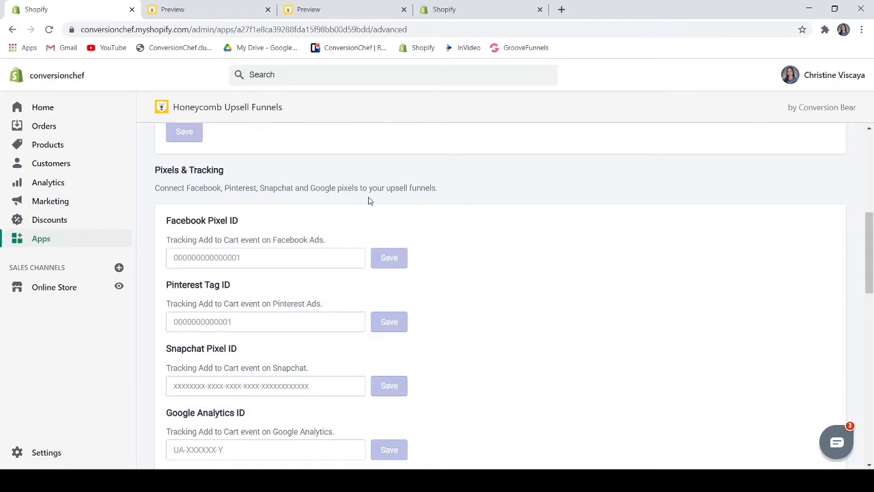
scroll(413, 195, "down", 5)
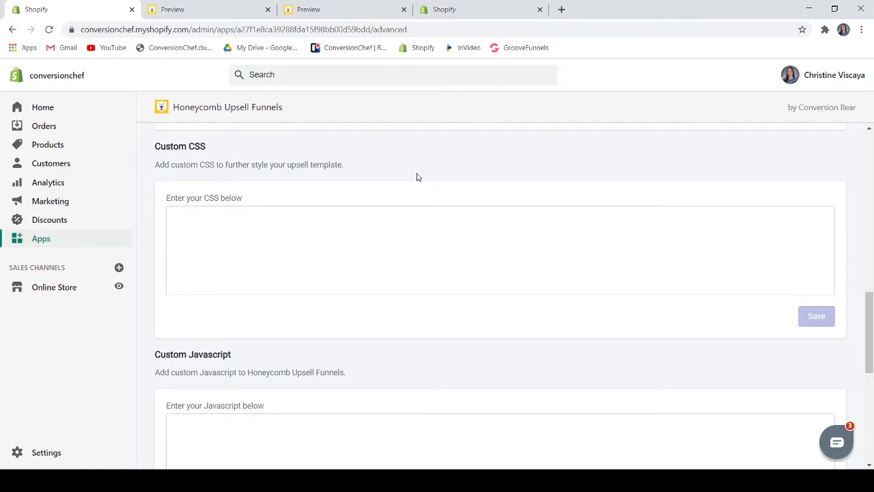
scroll(416, 175, "down", 2)
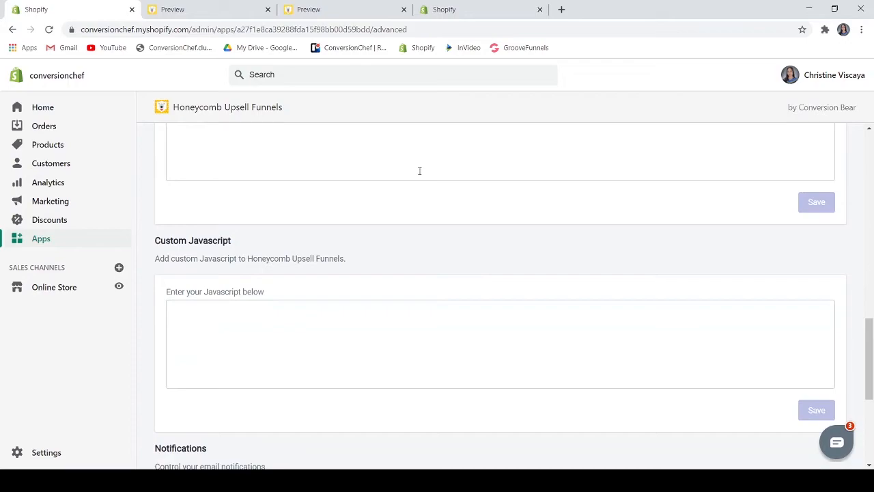
scroll(420, 170, "up", 1)
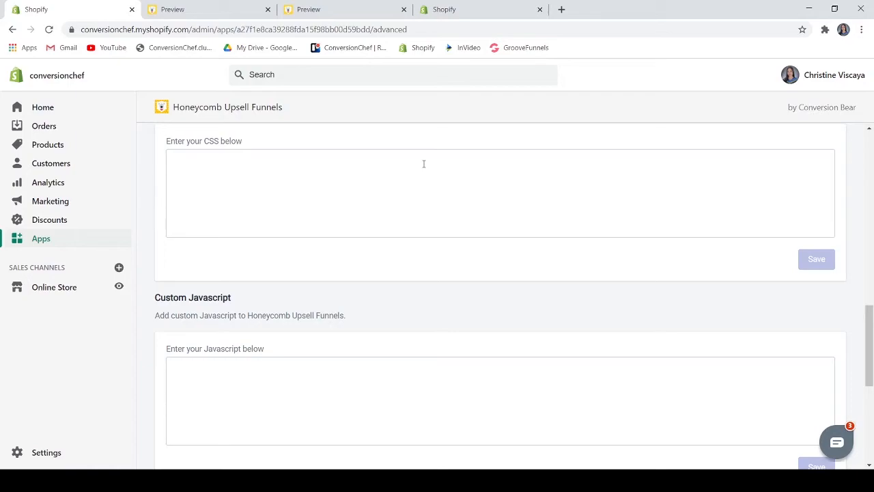
scroll(353, 226, "down", 5)
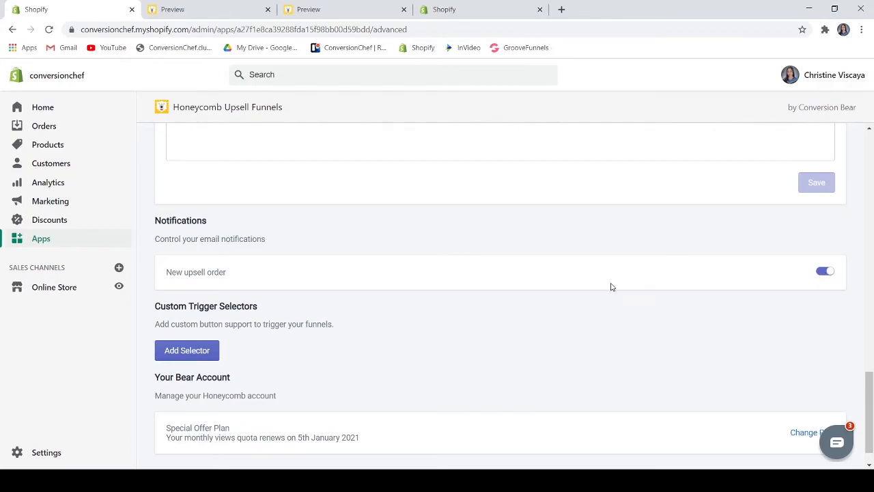
scroll(626, 287, "down", 1)
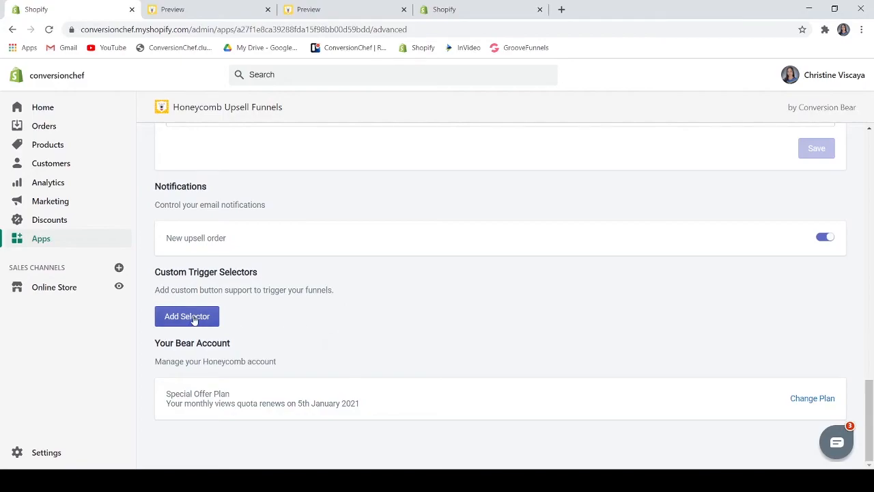
left_click(195, 326)
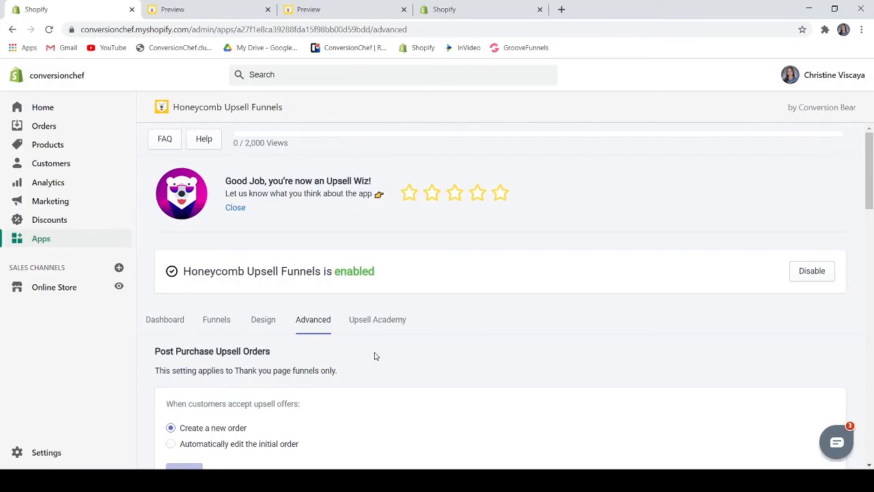
Look through the Upsell Academy's Upsell Insights videos, Funnel Inspiration examples and Common Questions.
left_click(391, 320)
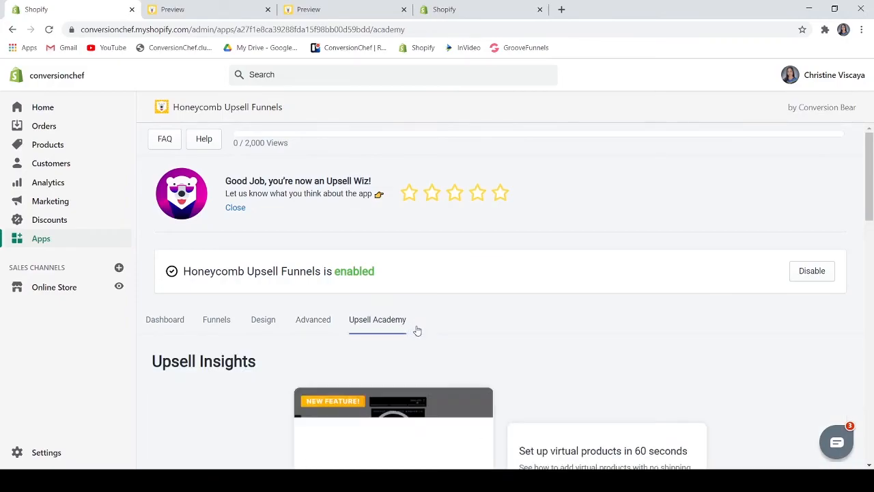
scroll(414, 329, "down", 2)
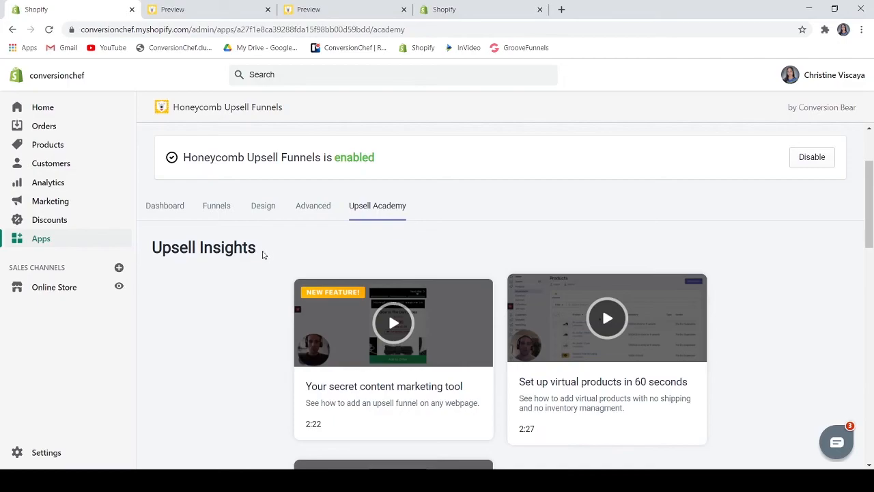
scroll(269, 247, "down", 1)
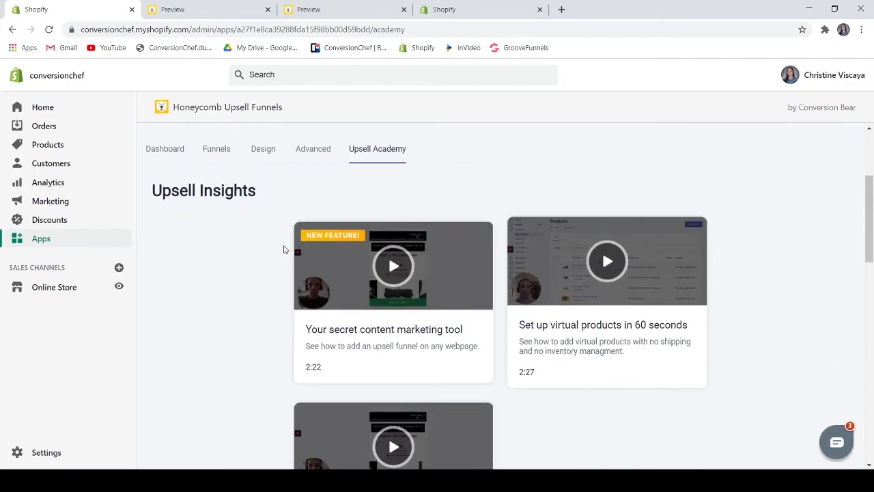
scroll(211, 213, "down", 7)
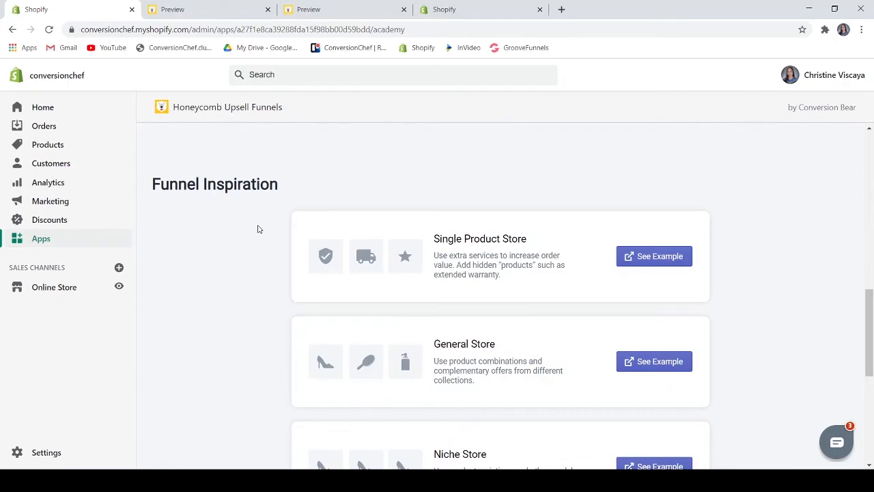
scroll(384, 232, "down", 5)
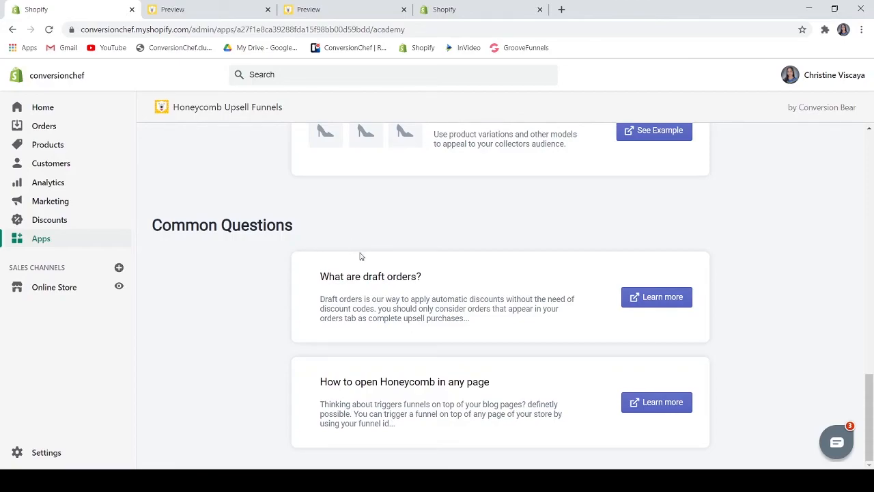
scroll(454, 294, "up", 3)
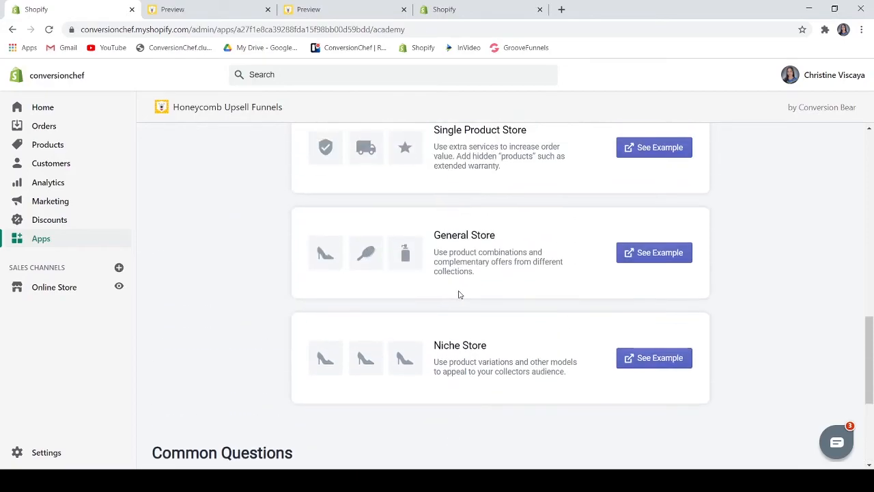
scroll(459, 294, "up", 10)
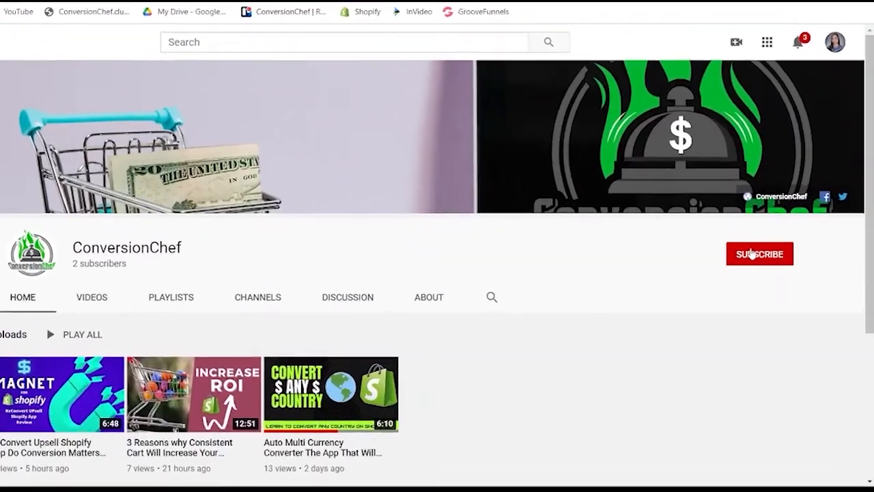
Subscribe to the ConversionChef channel on YouTube and set its notifications to All.
left_click(785, 264)
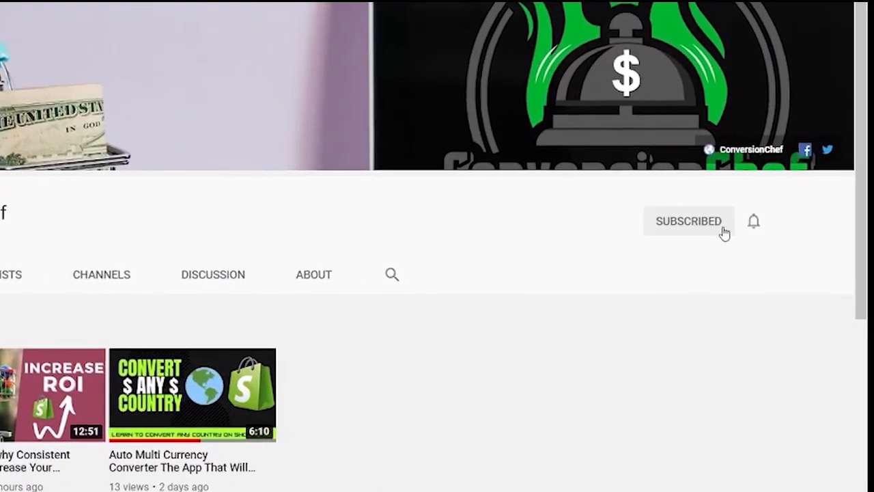
left_click(764, 232)
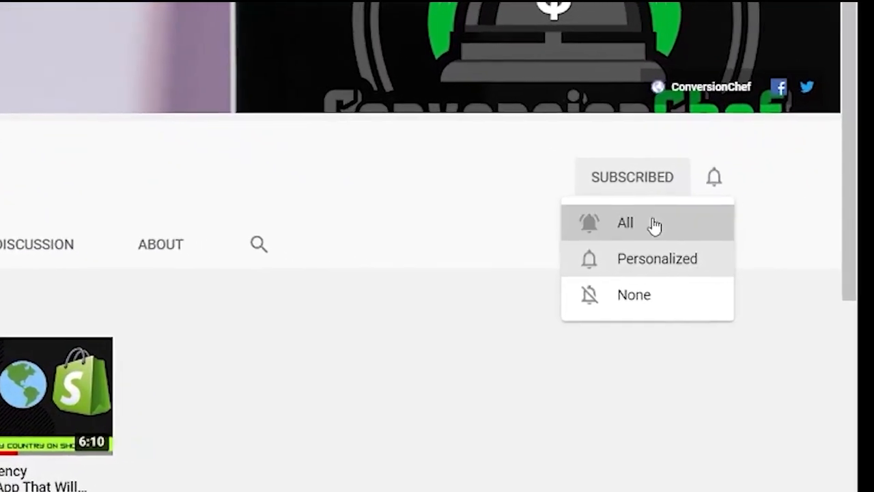
left_click(657, 233)
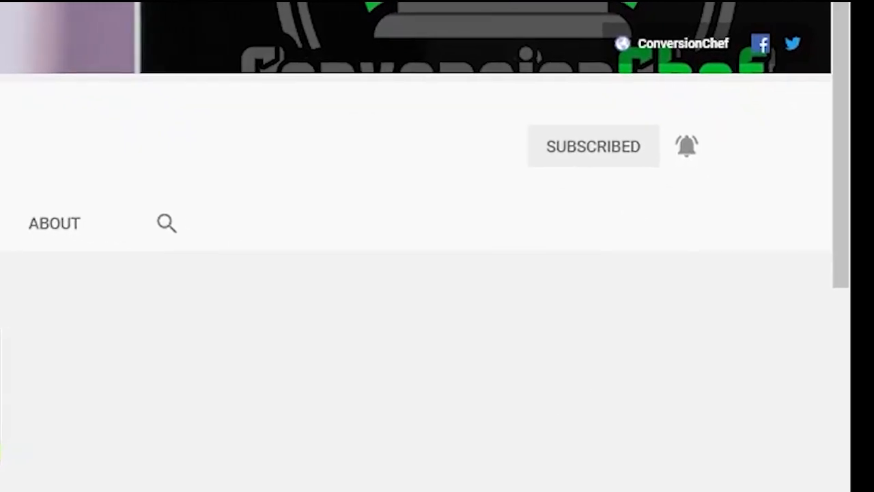